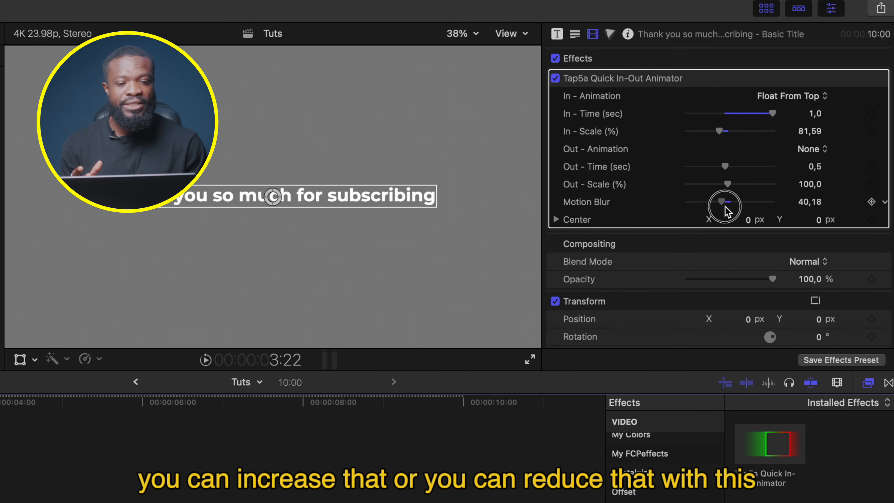
Raise the title animator's Motion Blur to about 70.75 and play the title animation.
drag(745, 212, 749, 206)
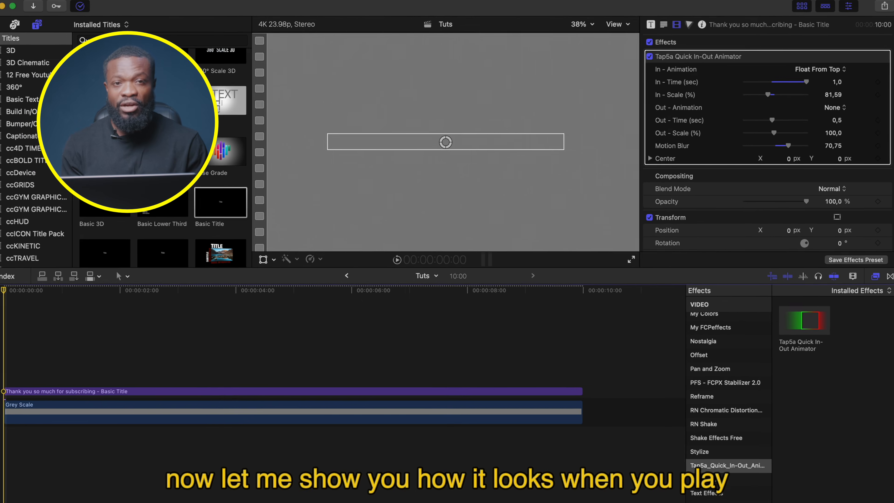
key(space)
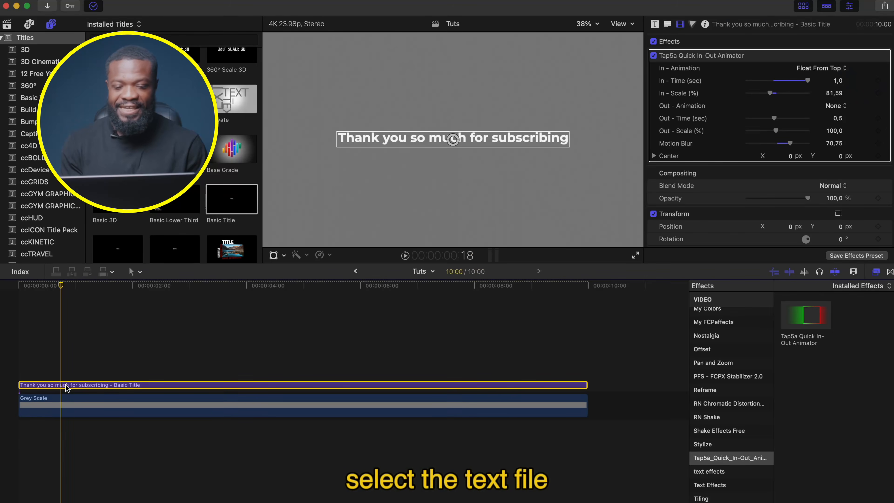
Trim the title's right side by about 2634.7 with the on-screen crop so only the word "Thank" shows.
scroll(735, 142, down, 5)
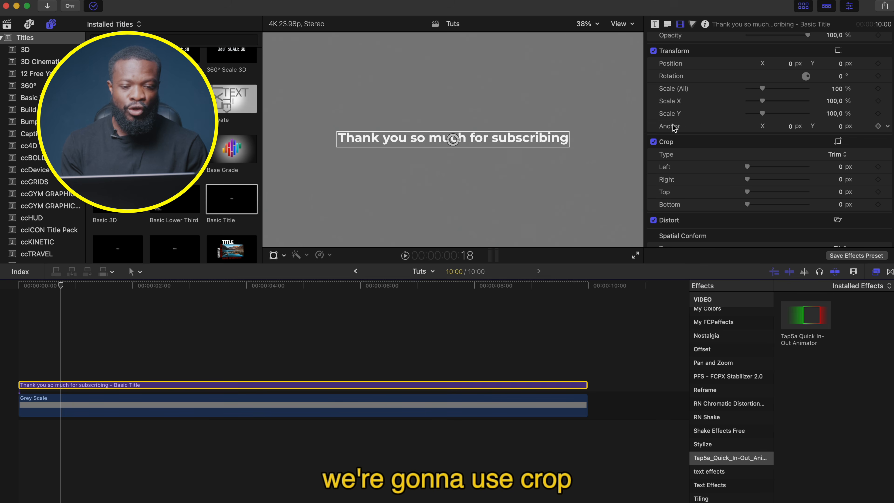
click(839, 142)
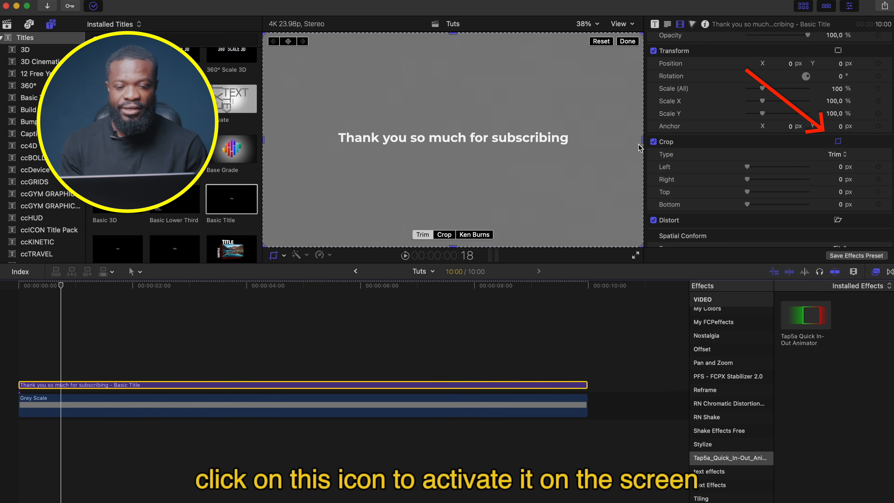
drag(640, 147, 386, 149)
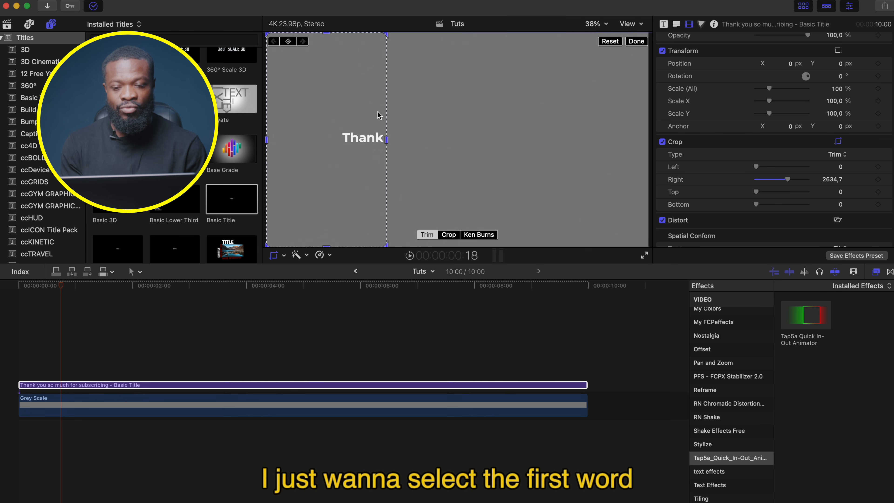
Place a duplicate of the title clip above the original, starting three frames from the beginning of the timeline.
click(19, 285)
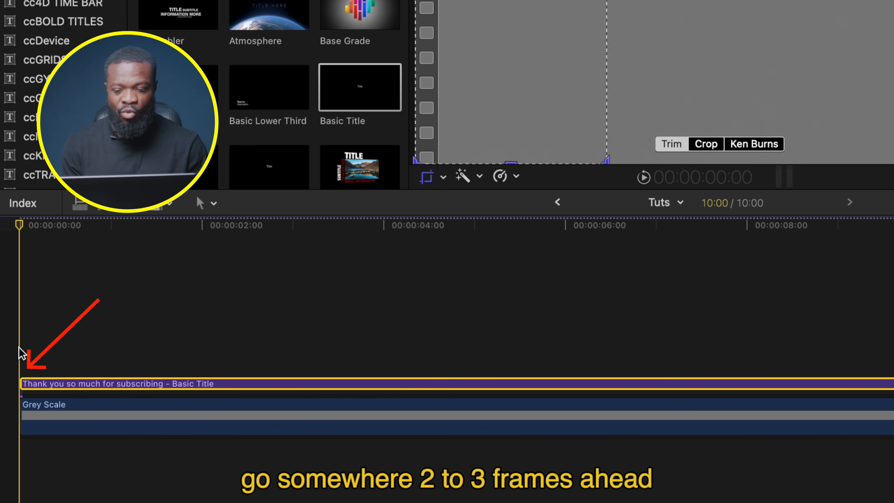
key(Right)
key(Right)
key(Right)
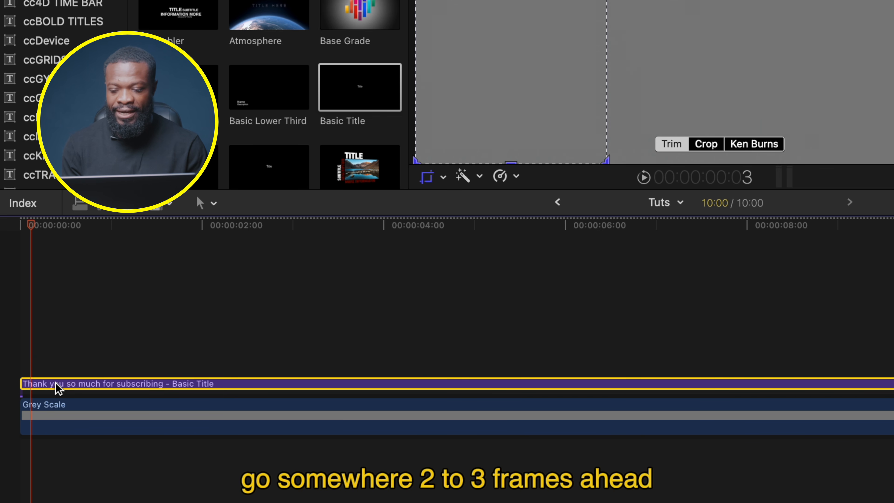
drag(56, 385, 69, 332)
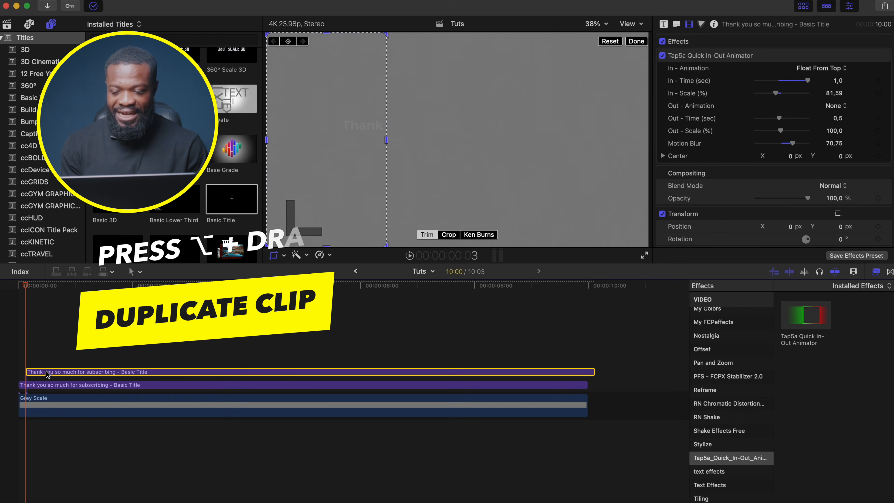
Crop the duplicate title to show only the word "you" and play both words from the start.
key(space)
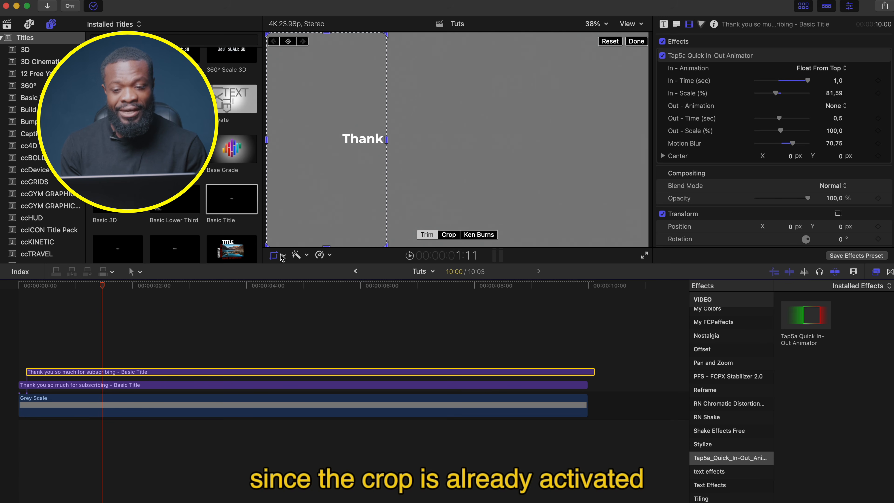
drag(340, 150, 367, 150)
drag(296, 140, 387, 140)
click(14, 335)
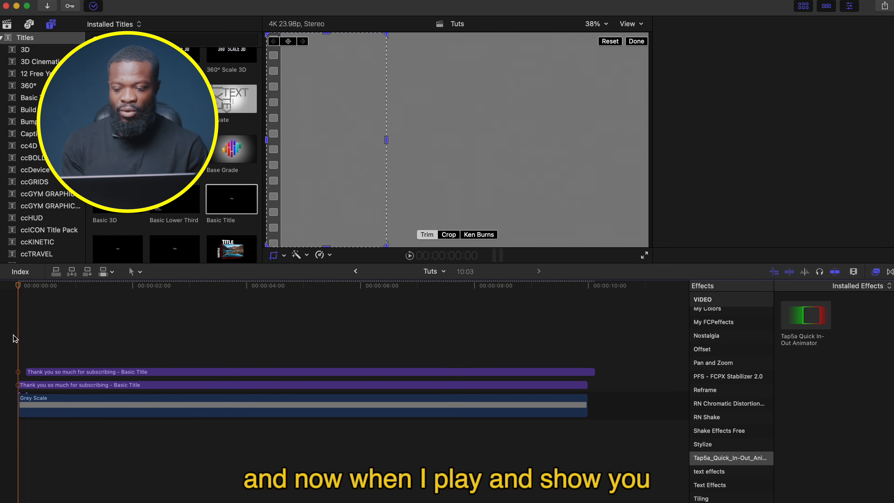
key(space)
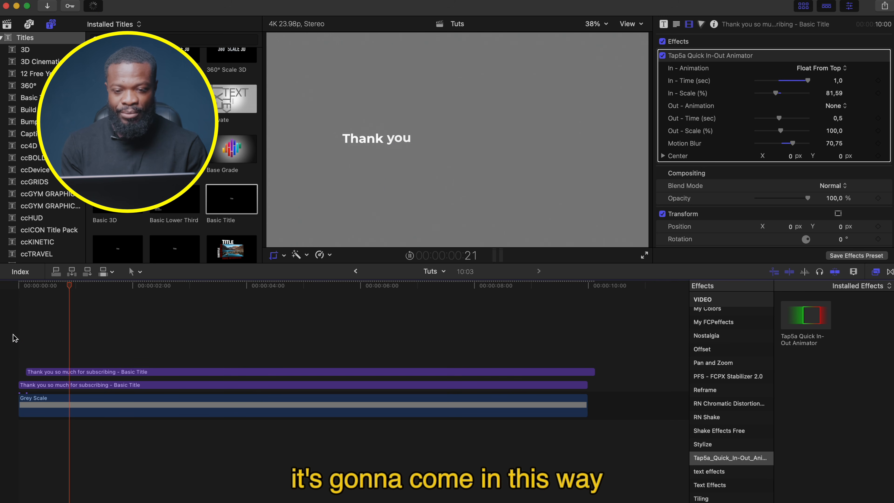
key(space)
Stack four more title copies, each starting three frames after the previous, cropped to "so", "much", "for" and "subscribing".
click(406, 140)
click(34, 287)
key(space)
drag(34, 373, 64, 334)
click(32, 291)
drag(64, 333, 71, 320)
click(146, 372)
click(147, 359)
drag(415, 141, 576, 139)
click(147, 346)
click(147, 333)
click(147, 319)
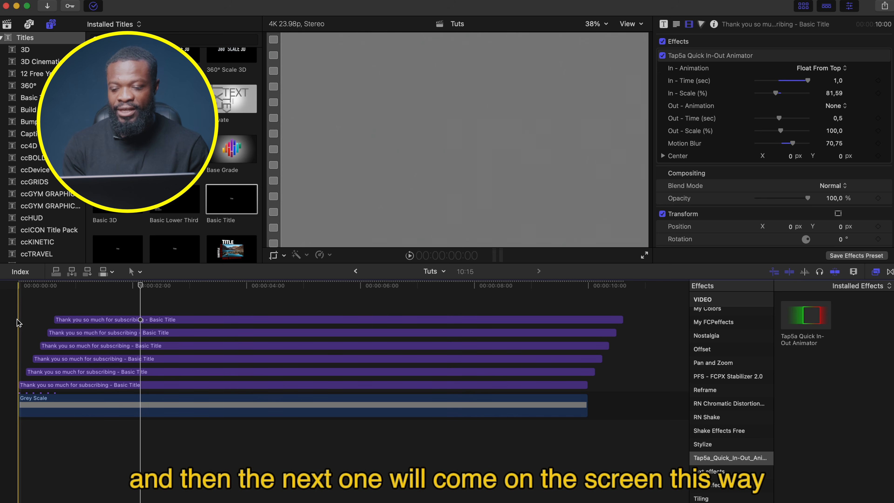
Play the six staggered title clips from the beginning to review the word-by-word animation.
click(17, 322)
key(space)
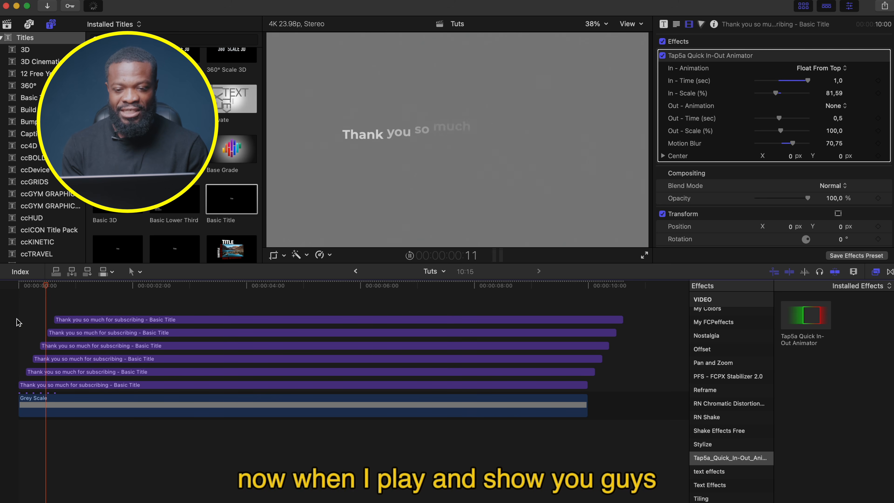
click(17, 323)
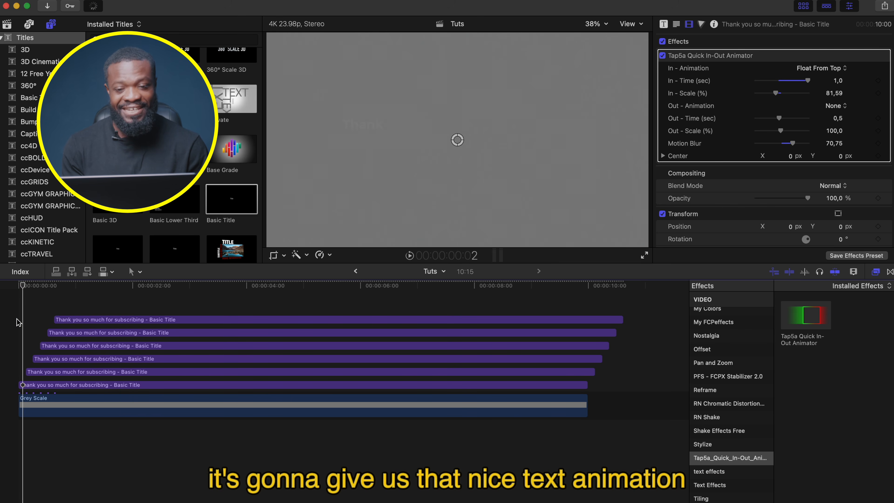
key(space)
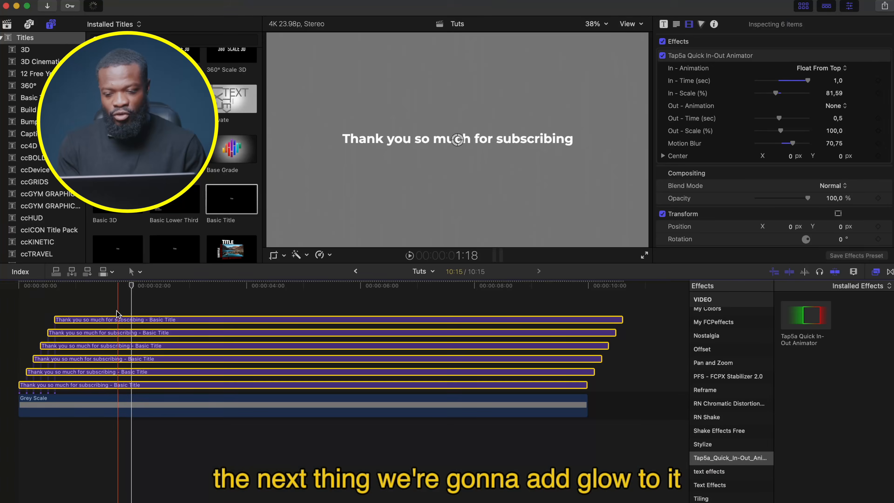
Combine all six title clips into a compound clip named "text 1".
drag(127, 303, 130, 386)
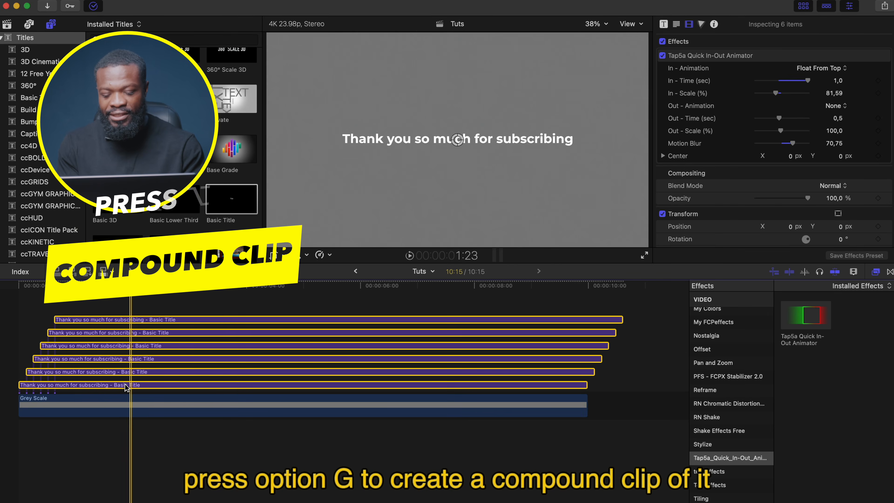
key(alt+g)
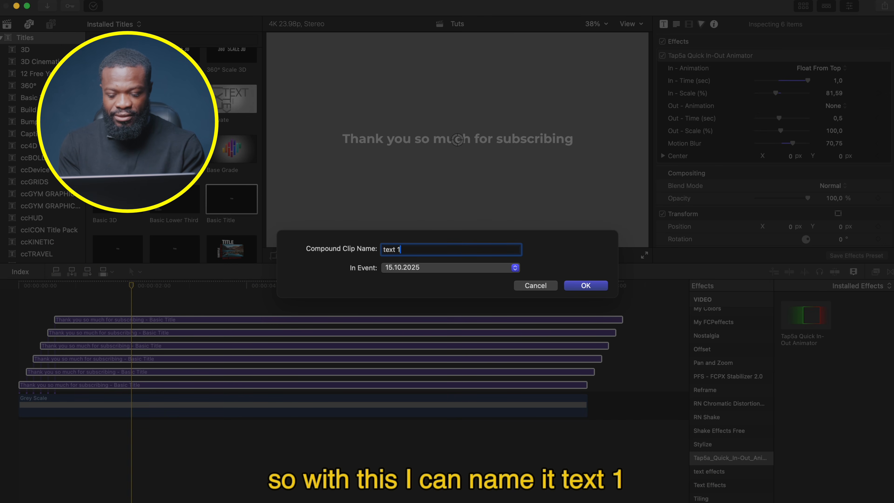
key(Return)
Duplicate the text 1 compound clip directly above itself and apply the Gaussian blur effect to the lower copy.
click(133, 377)
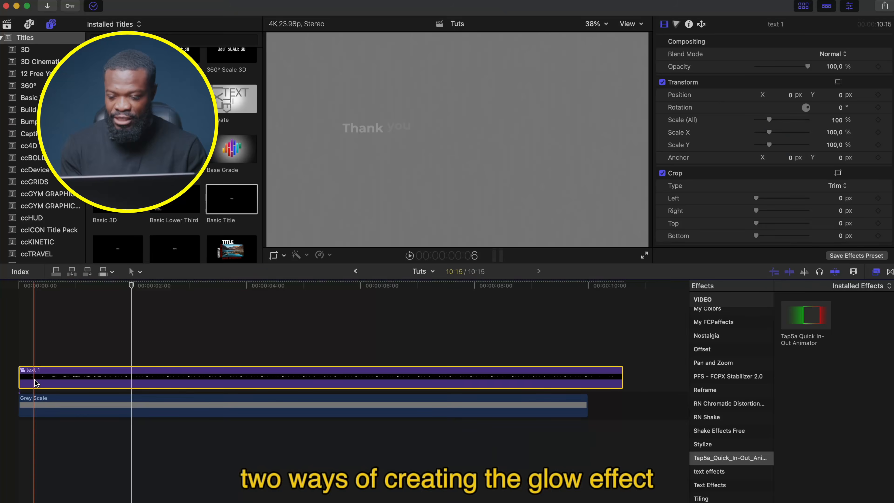
drag(33, 379, 36, 341)
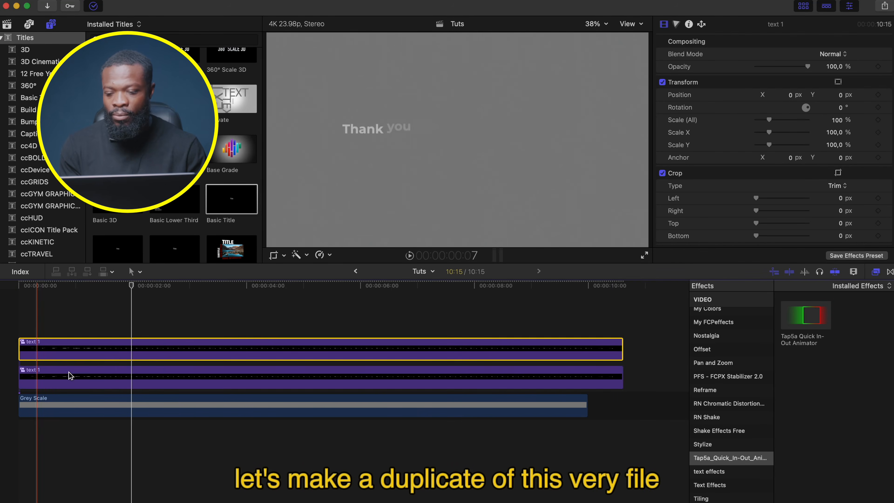
click(70, 374)
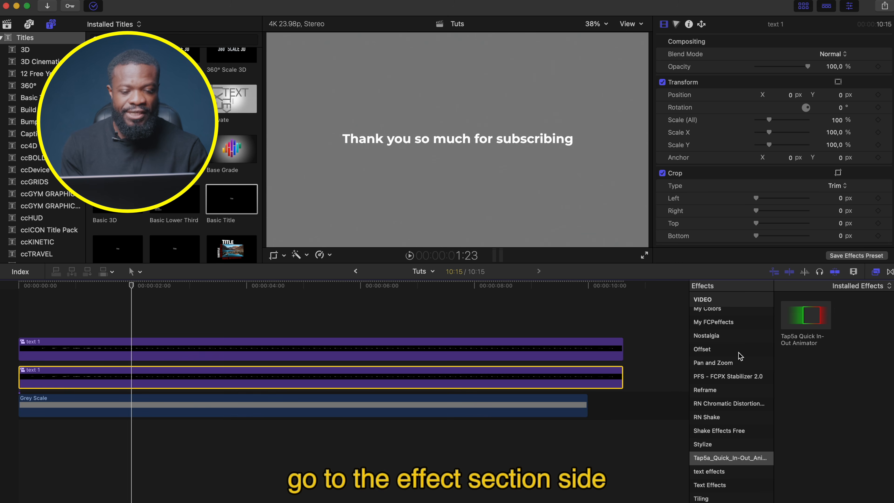
scroll(737, 355, up, 10)
click(705, 394)
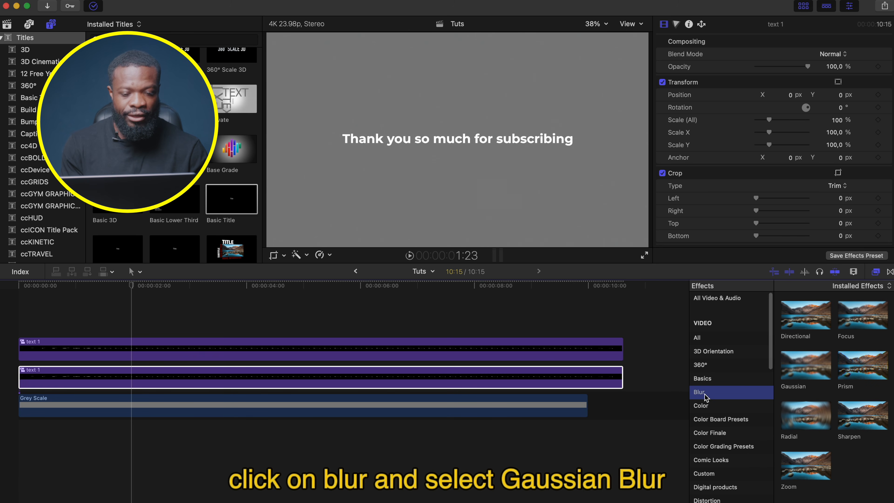
drag(808, 358, 260, 384)
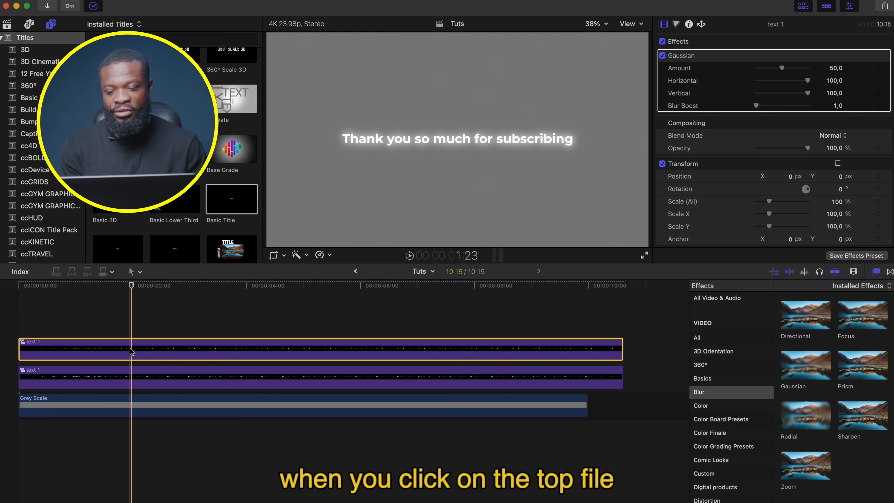
Disable the upper text 1 clip to inspect the lower clip's blur on its own, and enable it again.
click(132, 351)
key(v)
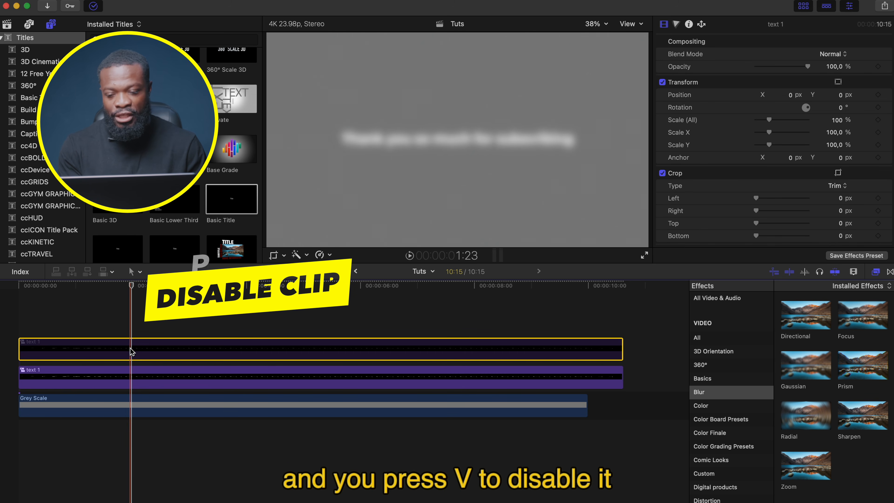
click(149, 387)
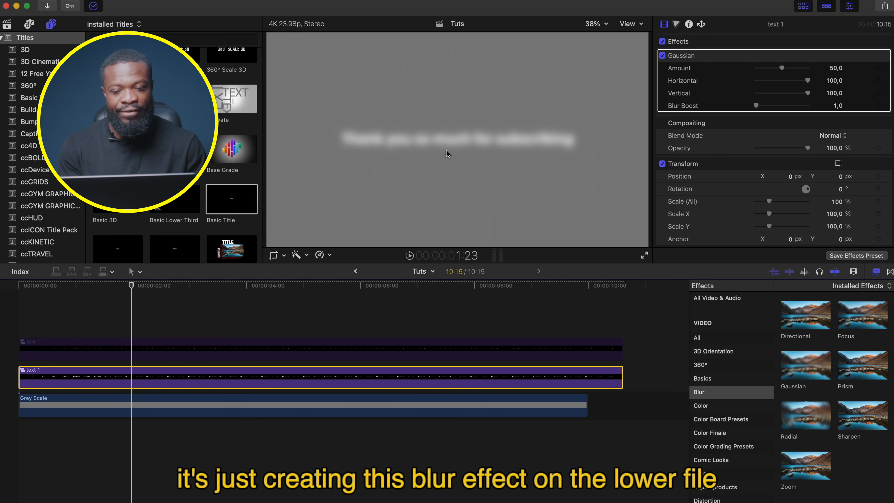
click(140, 352)
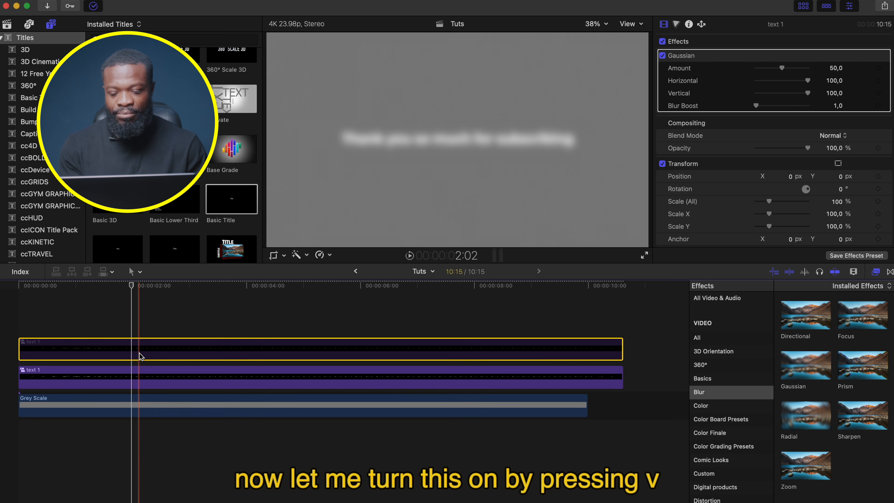
key(v)
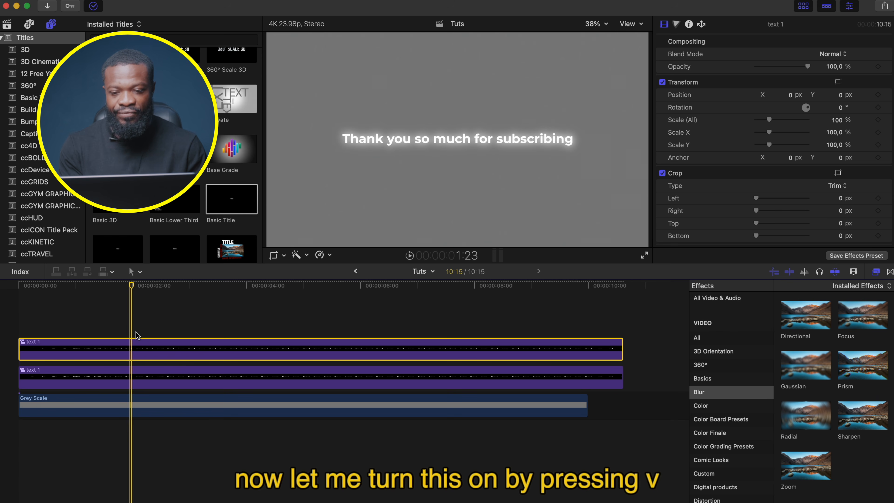
Set the lower text 1 clip's Gaussian blur amount to about 61.95 and play the glowing text from the start.
click(144, 379)
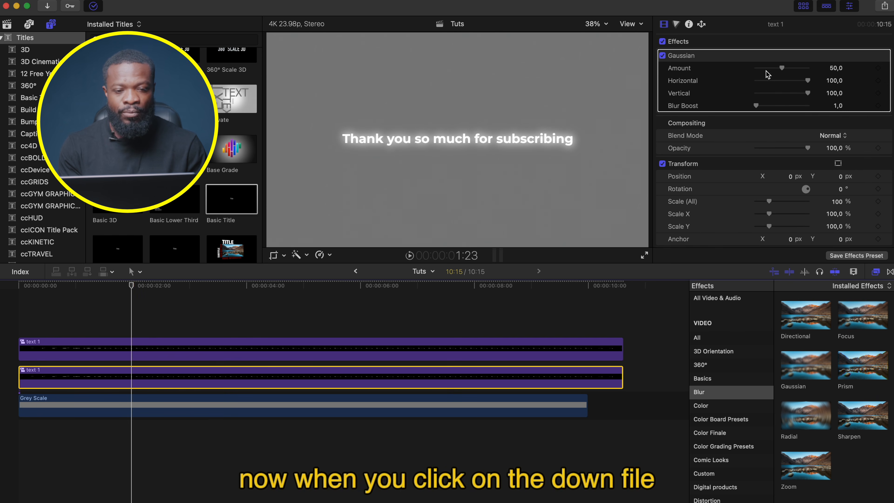
mouse_move(780, 70)
mouse_down()
mouse_move(794, 71)
mouse_move(770, 69)
mouse_move(790, 69)
mouse_up()
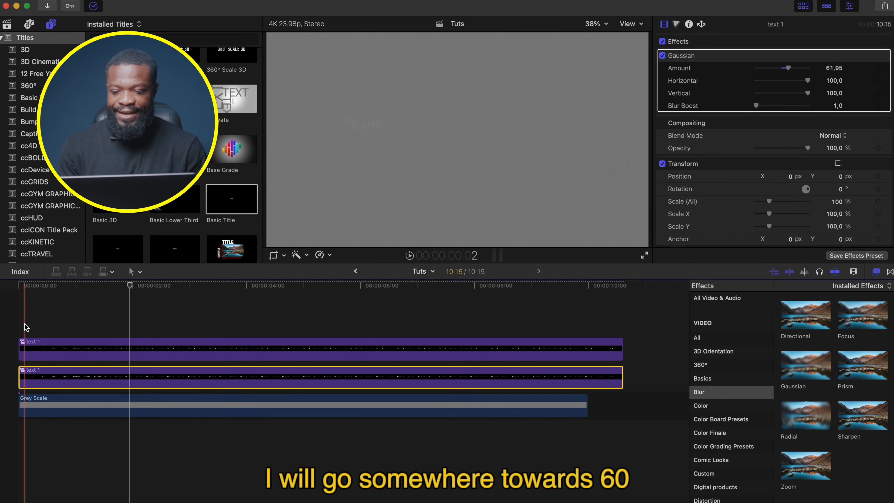
click(16, 326)
key(space)
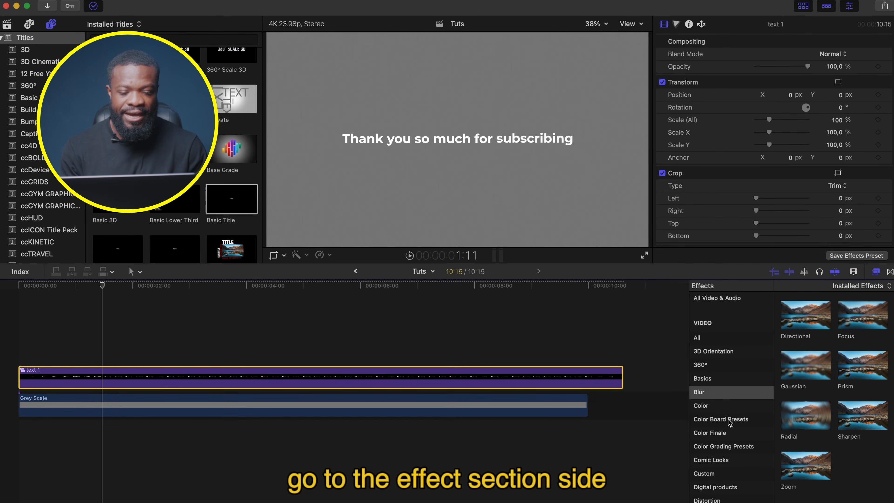
Apply the Drop Shadow effect from the Stylize category to the single text 1 clip.
scroll(729, 422, down, 10)
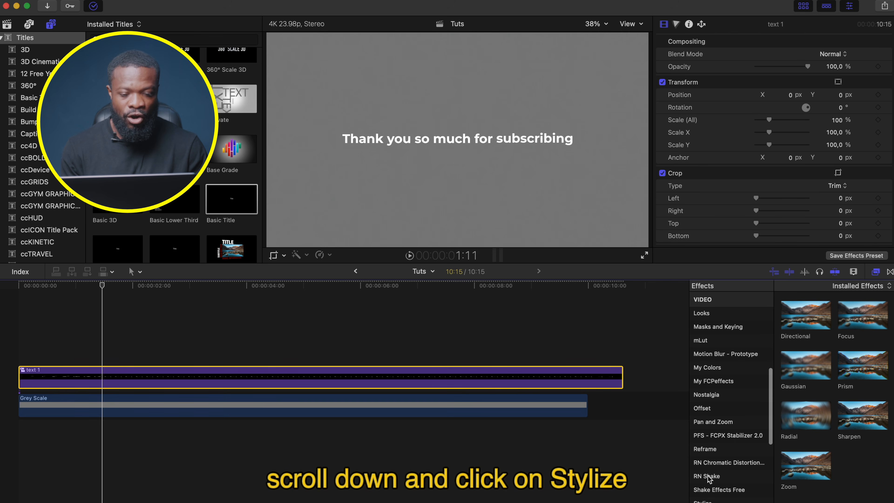
click(704, 500)
scroll(729, 458, down, 3)
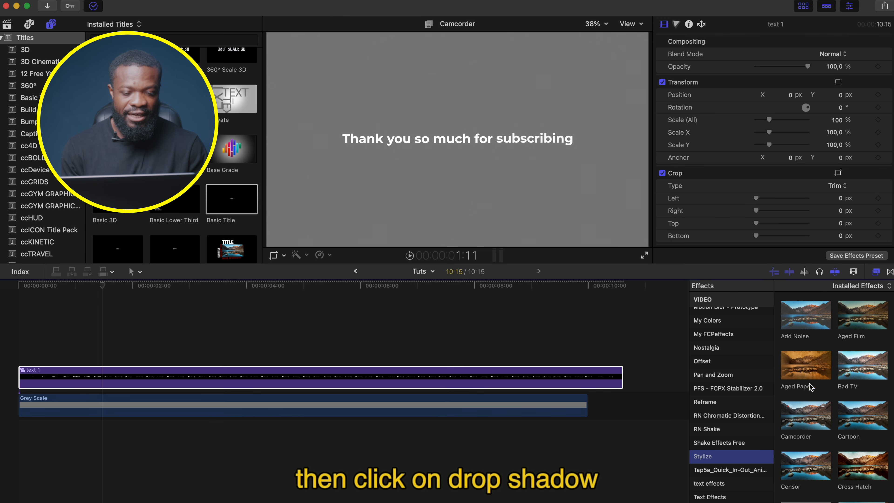
scroll(812, 421, down, 2)
drag(807, 445, 335, 386)
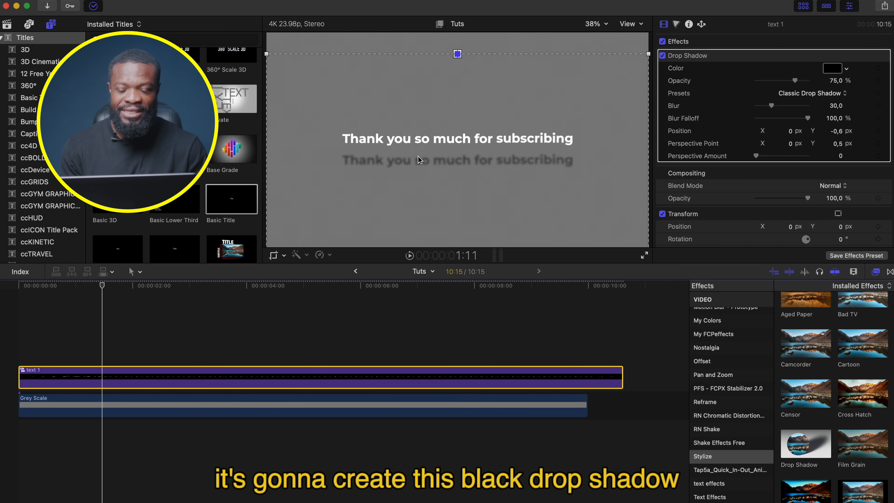
View the canvas at 100% and move the drop shadow close behind the text, to about Y -0.51 px.
click(594, 25)
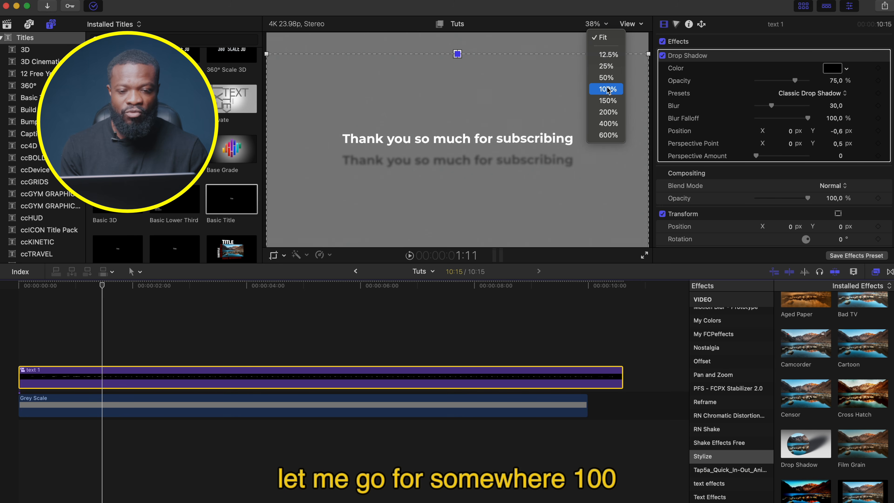
click(607, 90)
drag(502, 158, 436, 146)
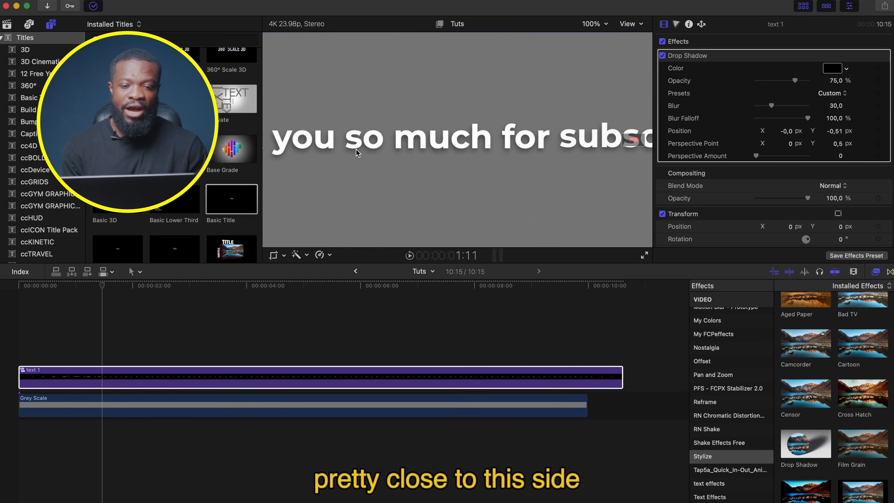
Change the drop shadow color of the text 1 clip to white and close the color picker.
click(833, 69)
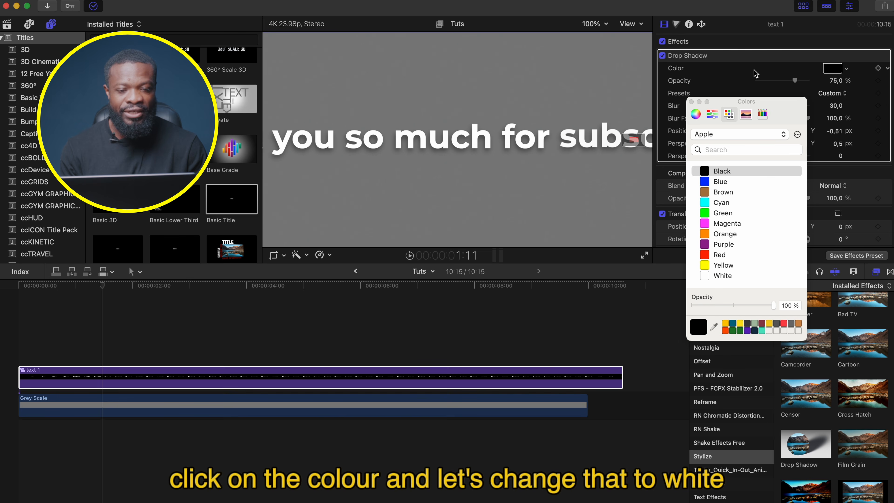
click(705, 276)
click(691, 101)
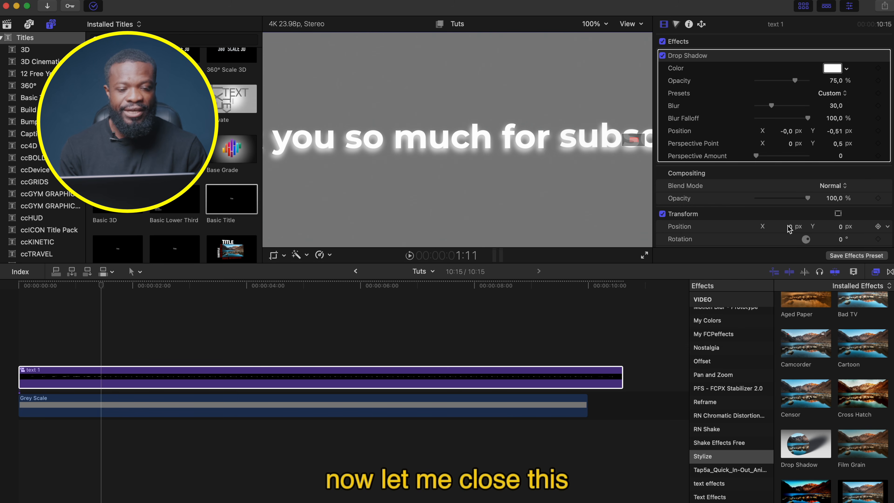
Try the drop shadow blur at 100, settle it at 90, and set the shadow opacity to about 82.66%.
scroll(791, 232, down, 1)
click(591, 30)
click(600, 37)
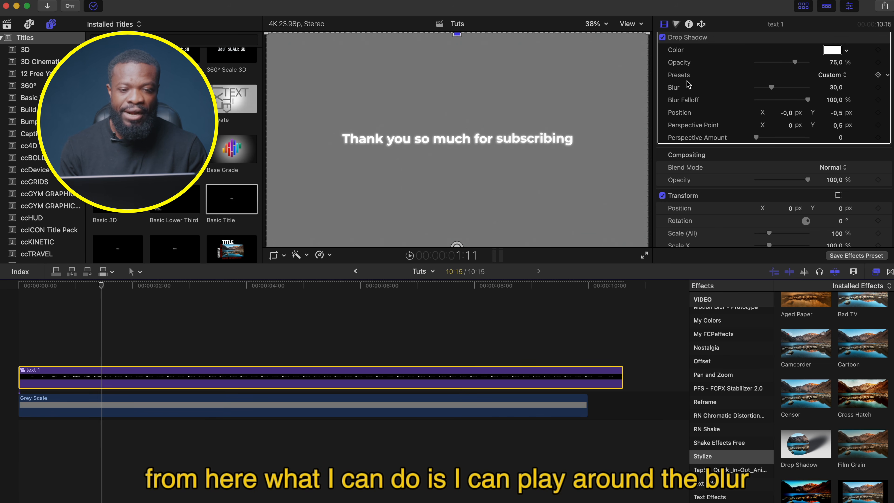
drag(771, 89, 828, 89)
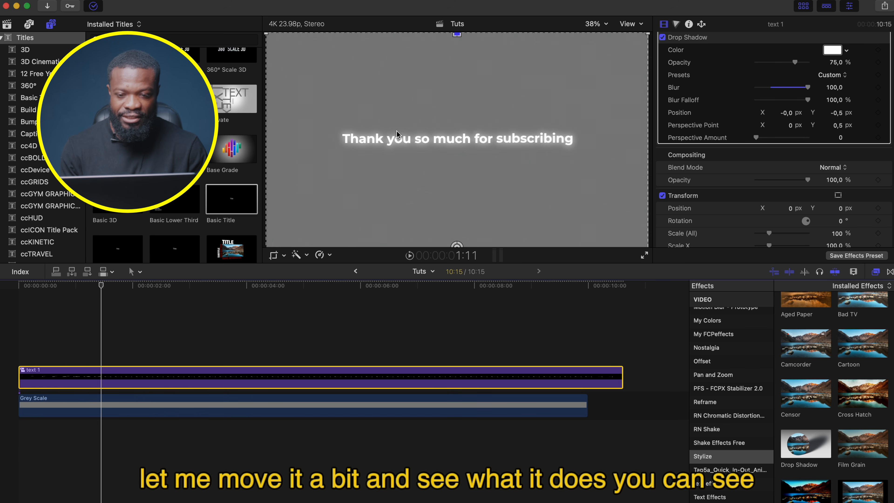
click(601, 25)
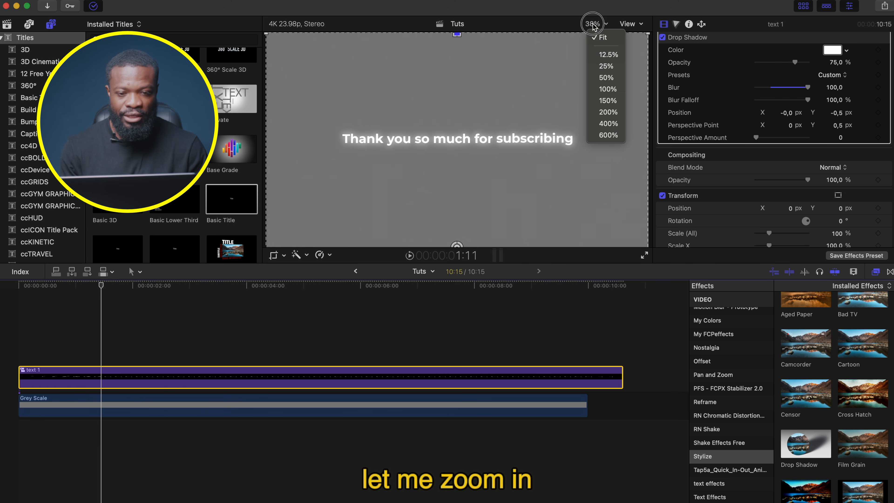
click(602, 89)
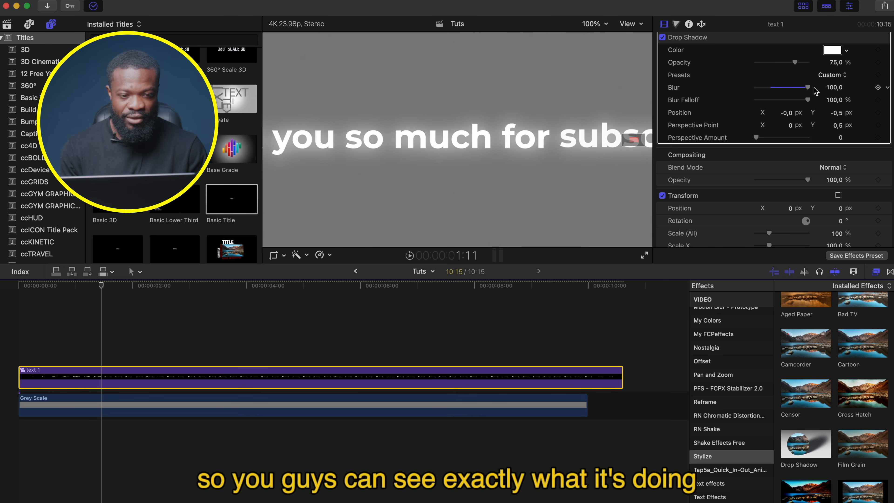
mouse_move(808, 88)
mouse_down()
mouse_move(748, 94)
mouse_move(814, 97)
mouse_move(798, 96)
mouse_move(801, 89)
mouse_up()
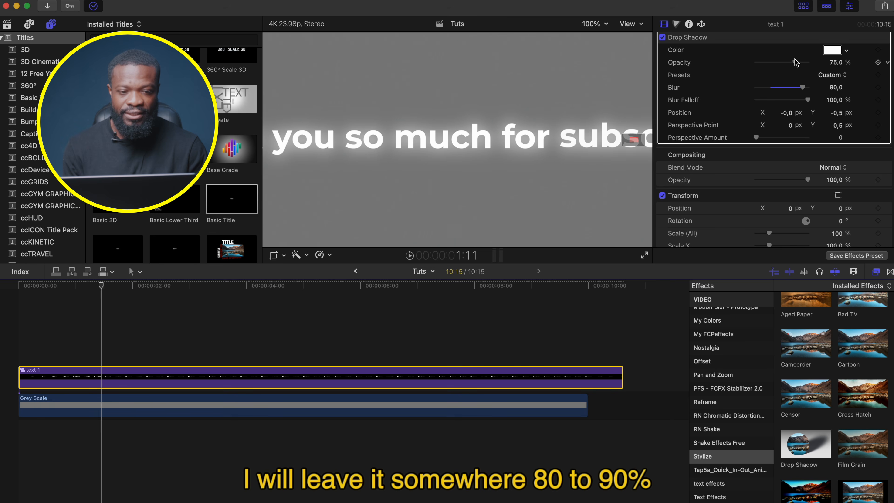
drag(796, 62, 799, 62)
Fit the whole frame in the viewer and play the text animation with the white shadow glow from the start.
click(595, 24)
click(598, 36)
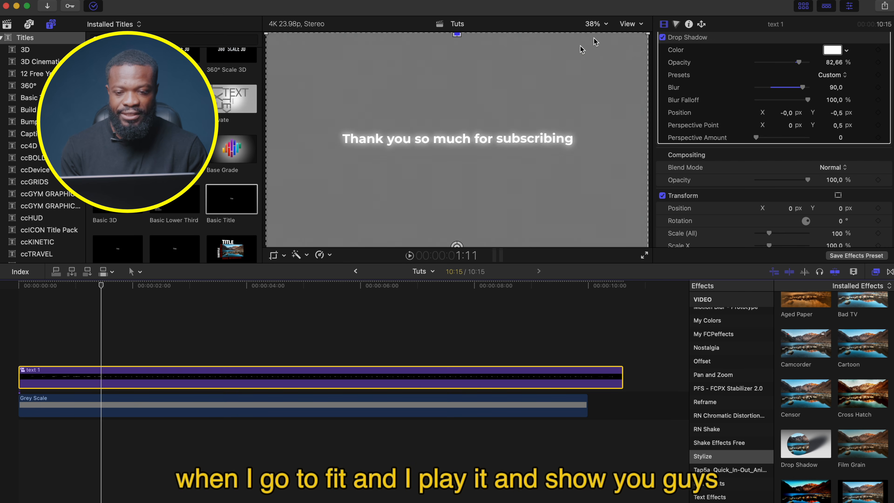
click(17, 348)
key(space)
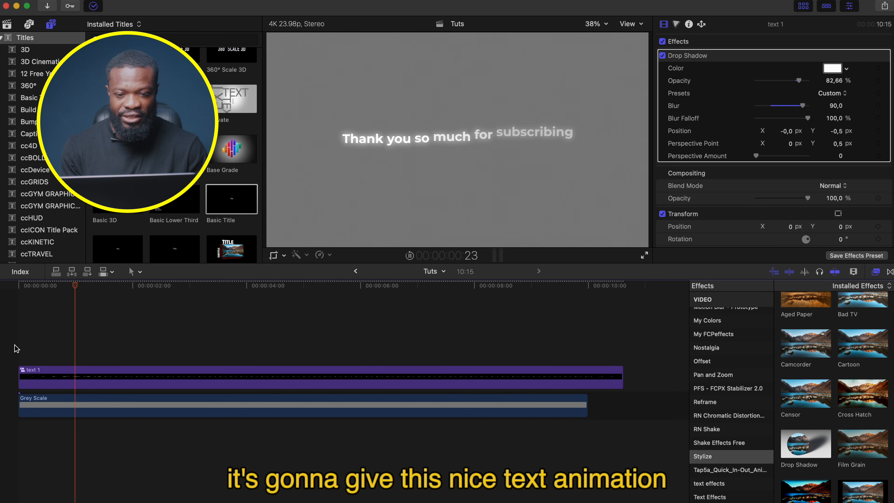
click(17, 349)
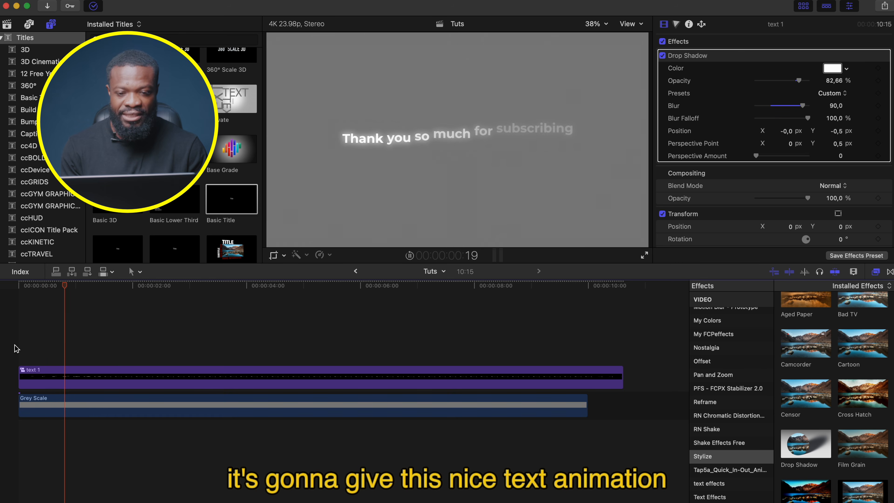